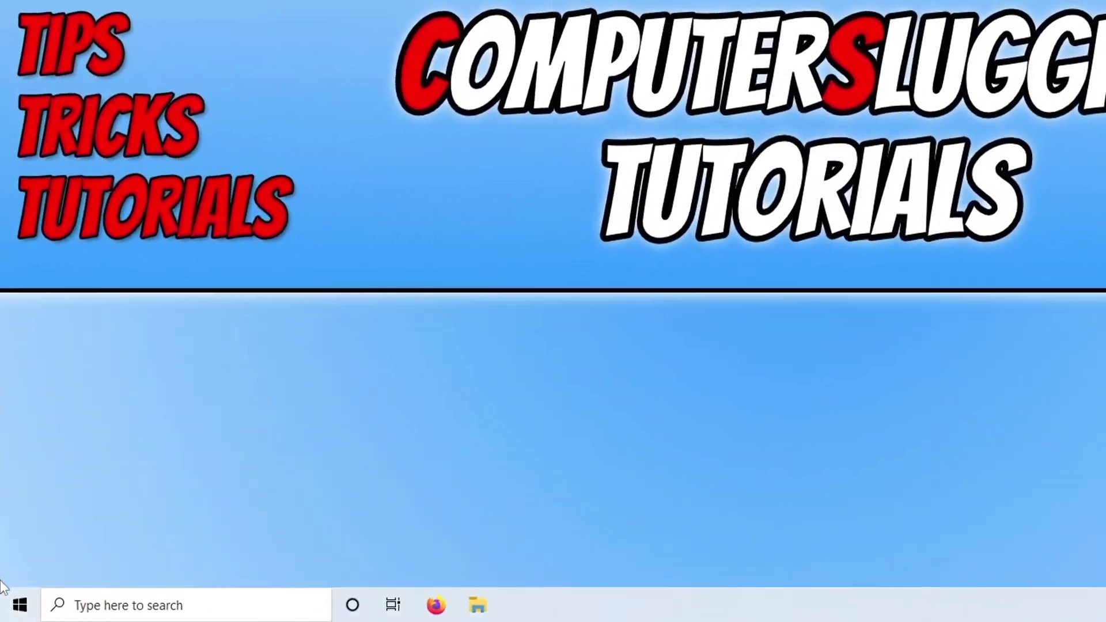
Step: Go to Settings > Update & Security > Windows Security from the Start button's right-click menu
right_click(8, 616)
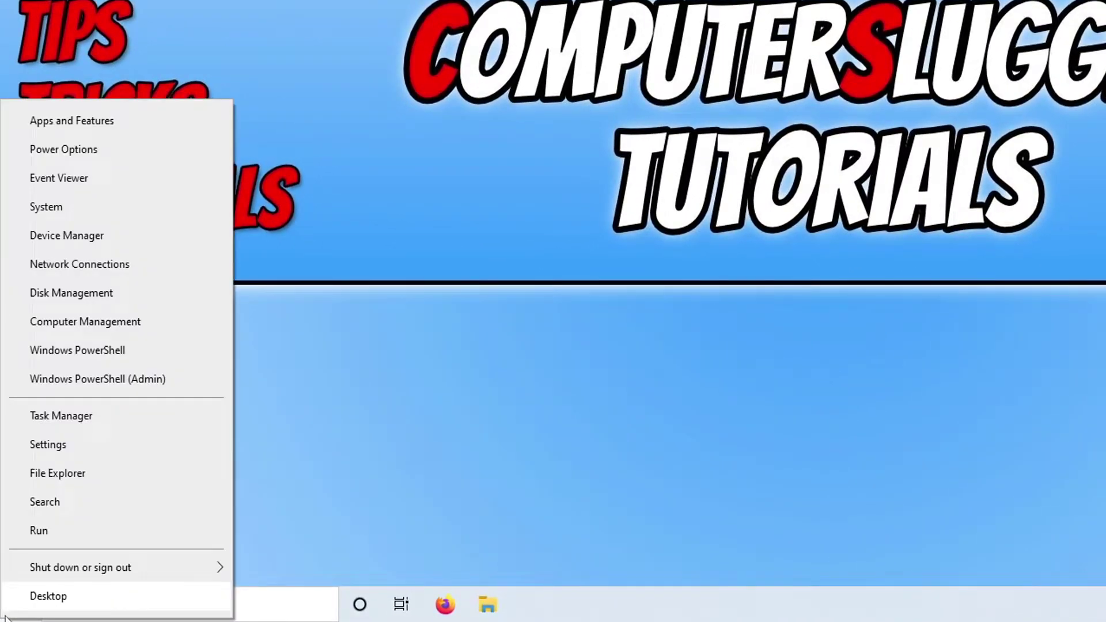
click(68, 453)
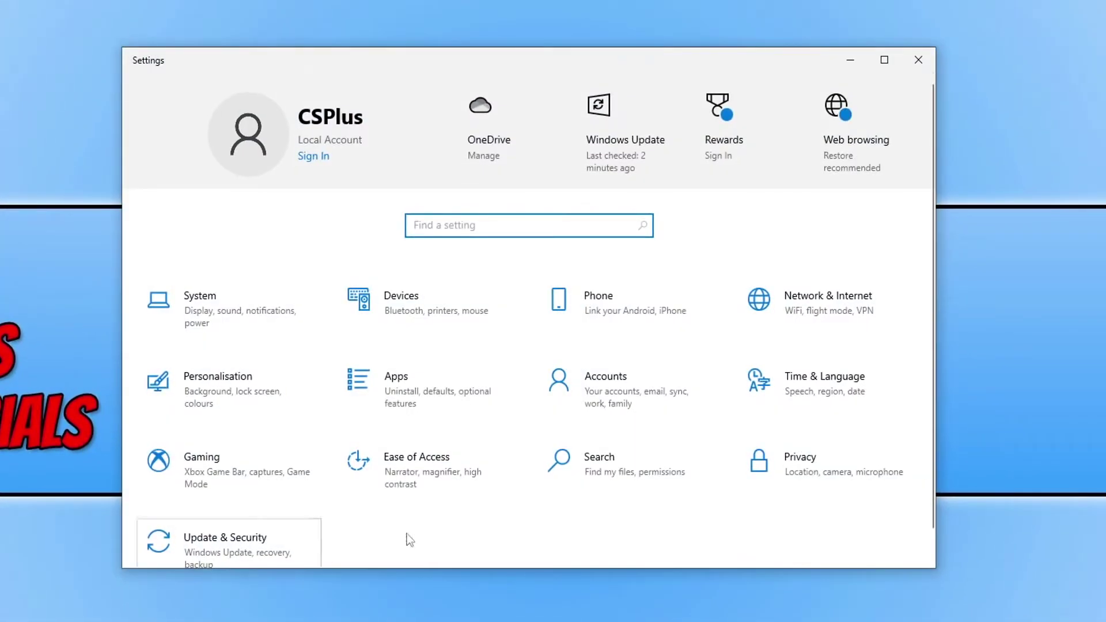
click(266, 549)
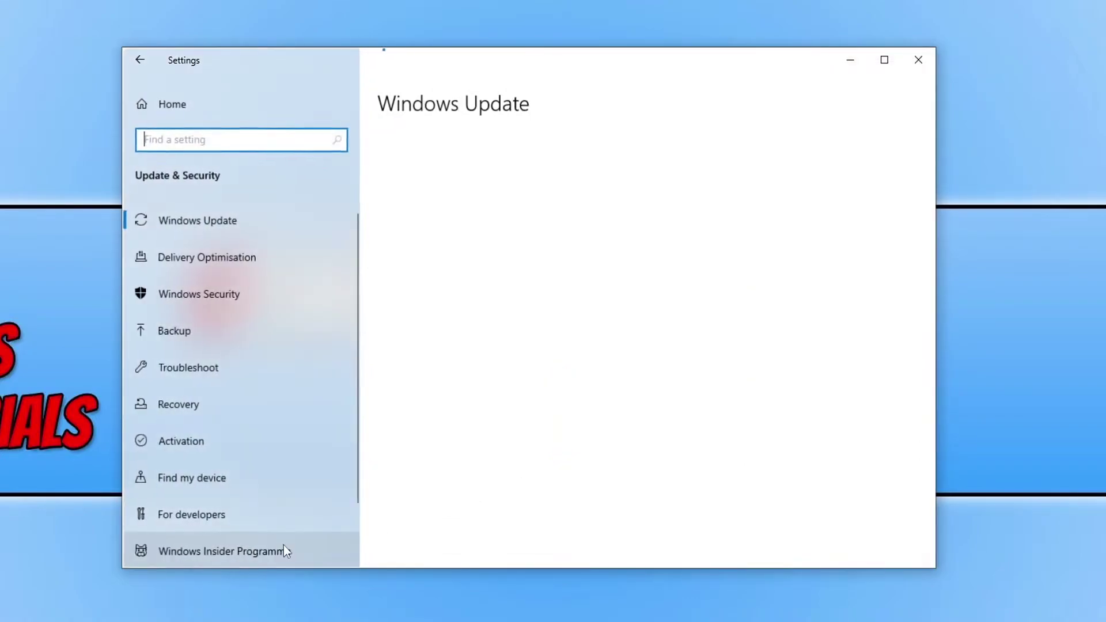
click(260, 302)
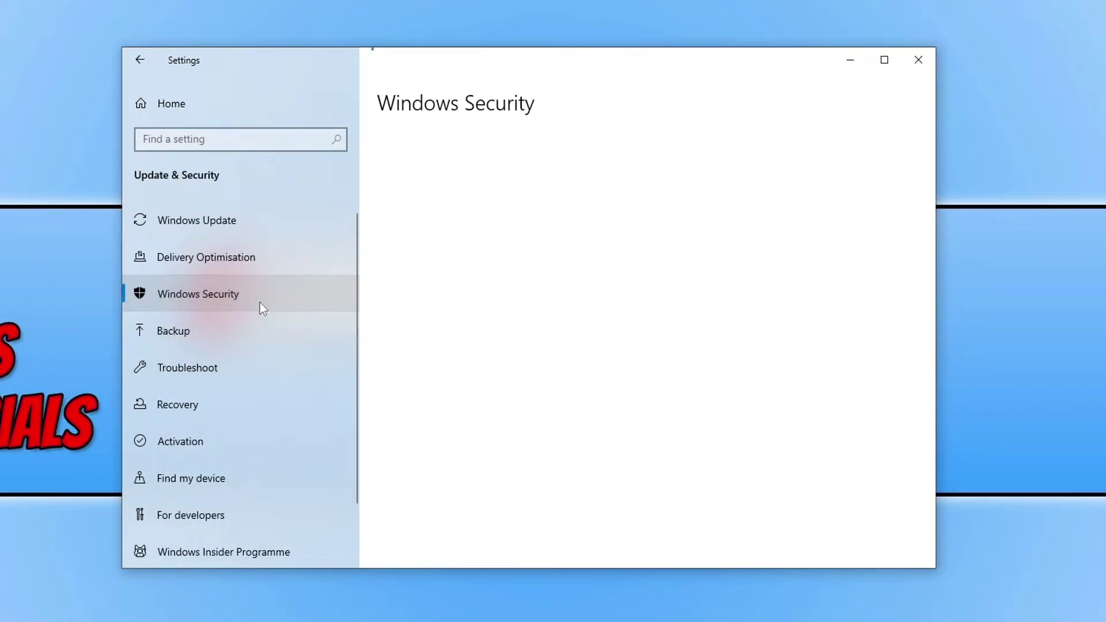
Step: Open the Windows Security app at the Virus & threat protection settings
click(490, 181)
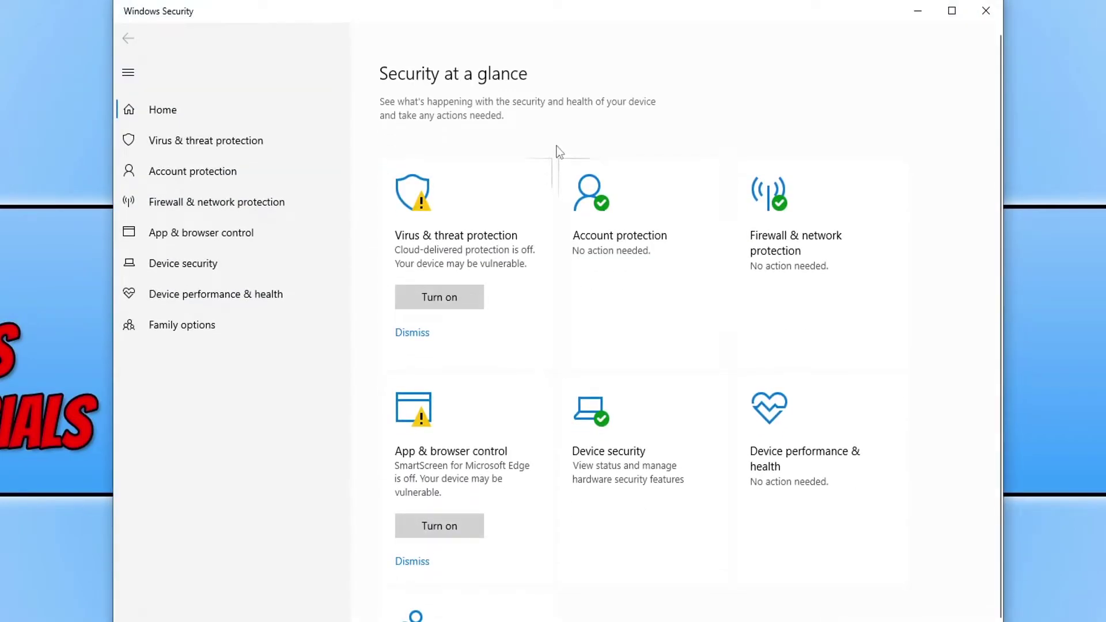
click(272, 137)
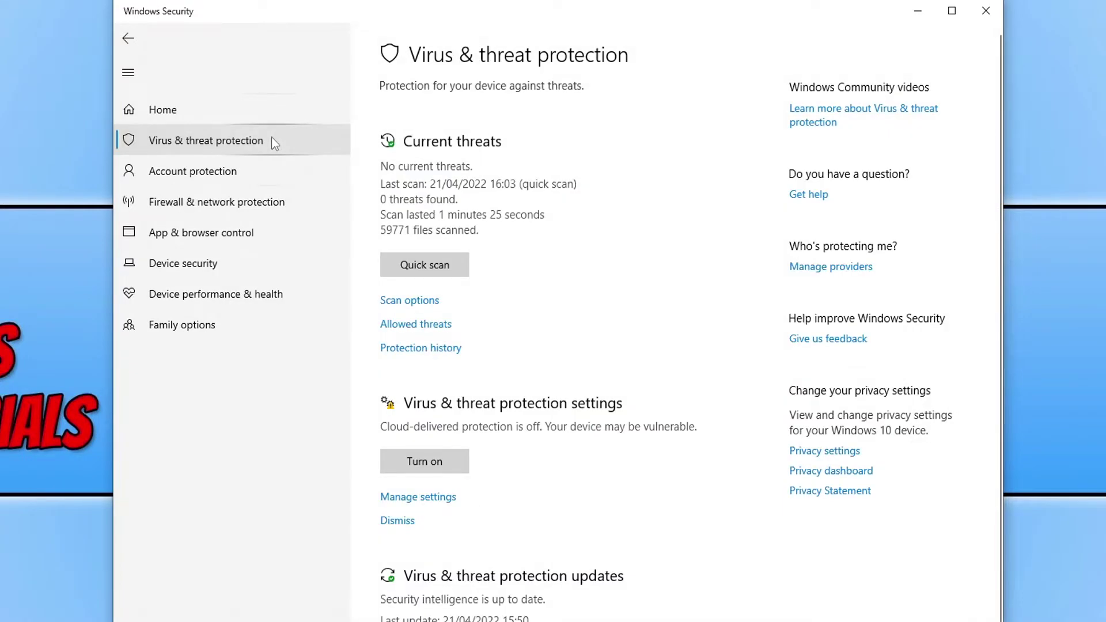
scroll(599, 219, down, 3)
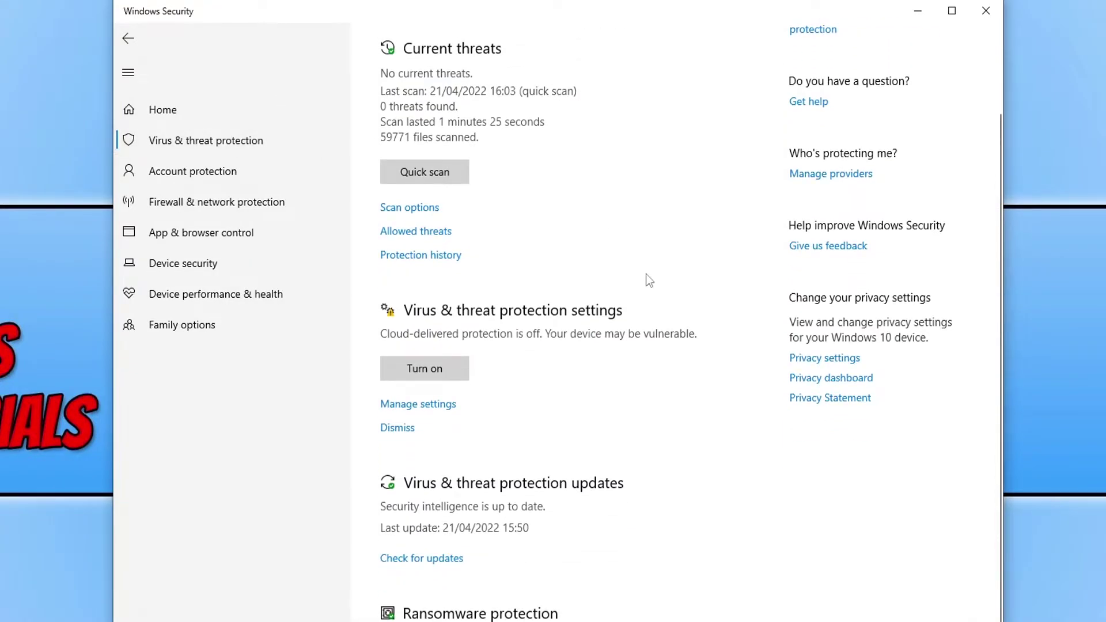
click(443, 405)
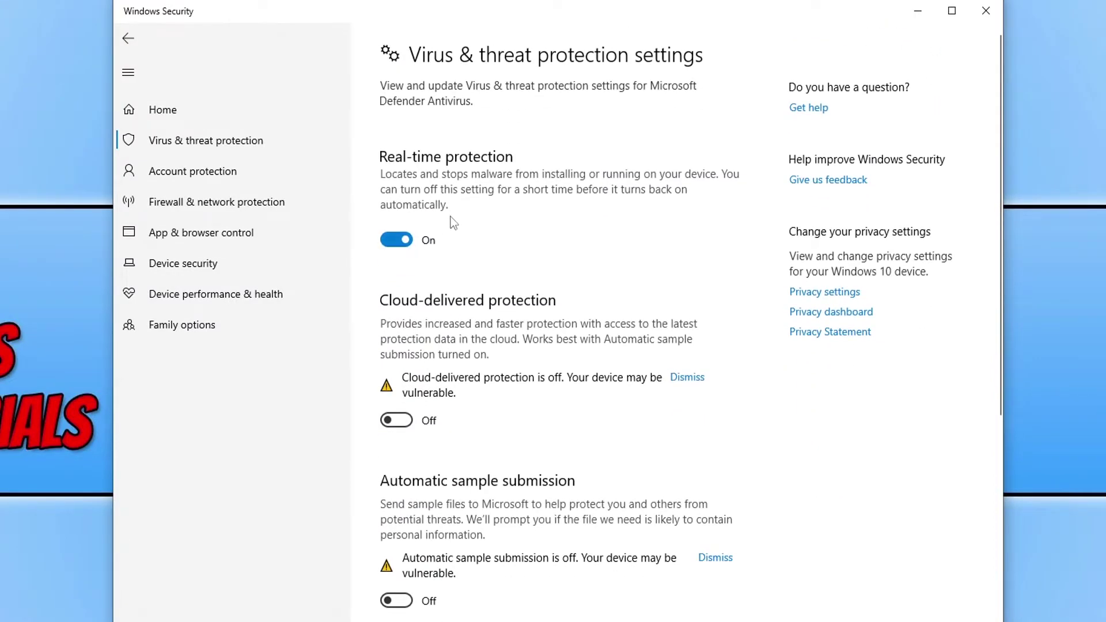
Step: Turn Real-time protection off and back on, then close Windows Security and Settings
click(405, 240)
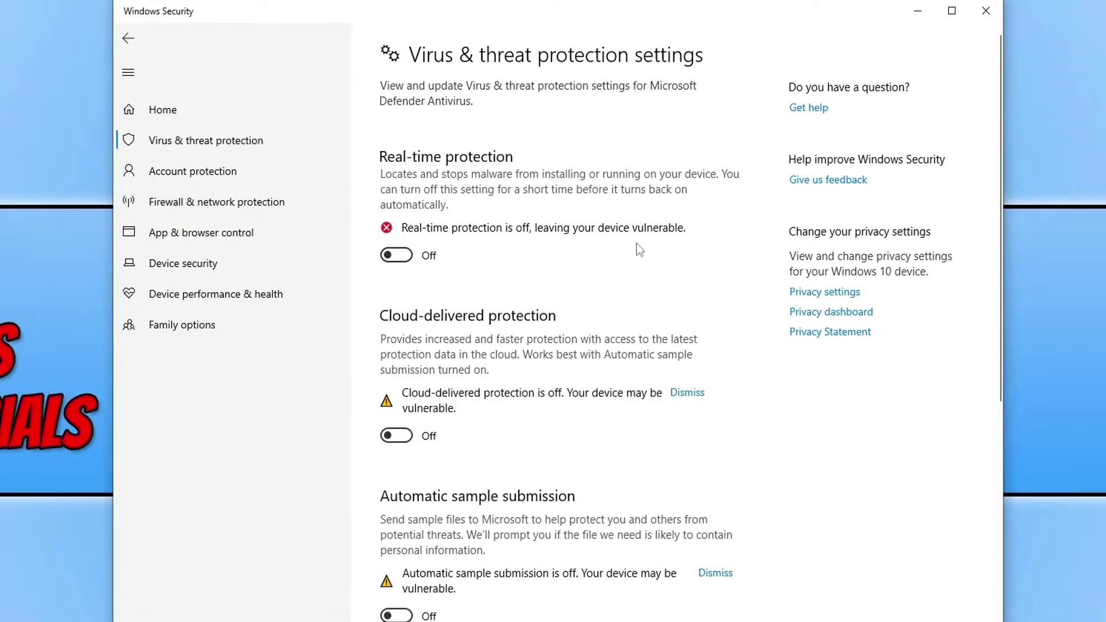
scroll(631, 242, down, 5)
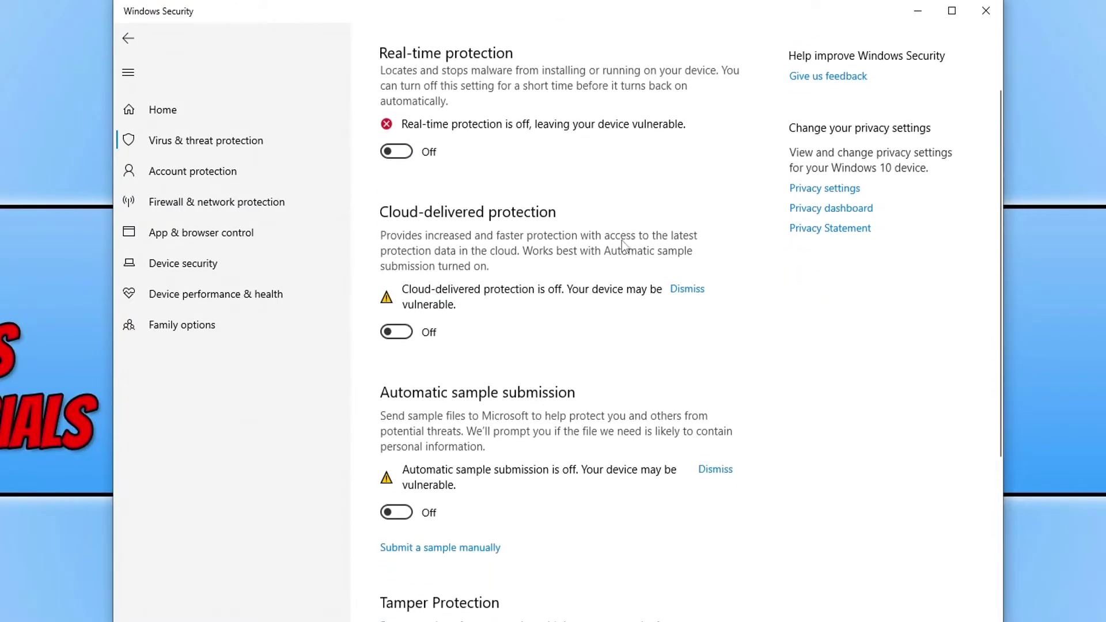
scroll(621, 261, down, 4)
scroll(616, 263, up, 2)
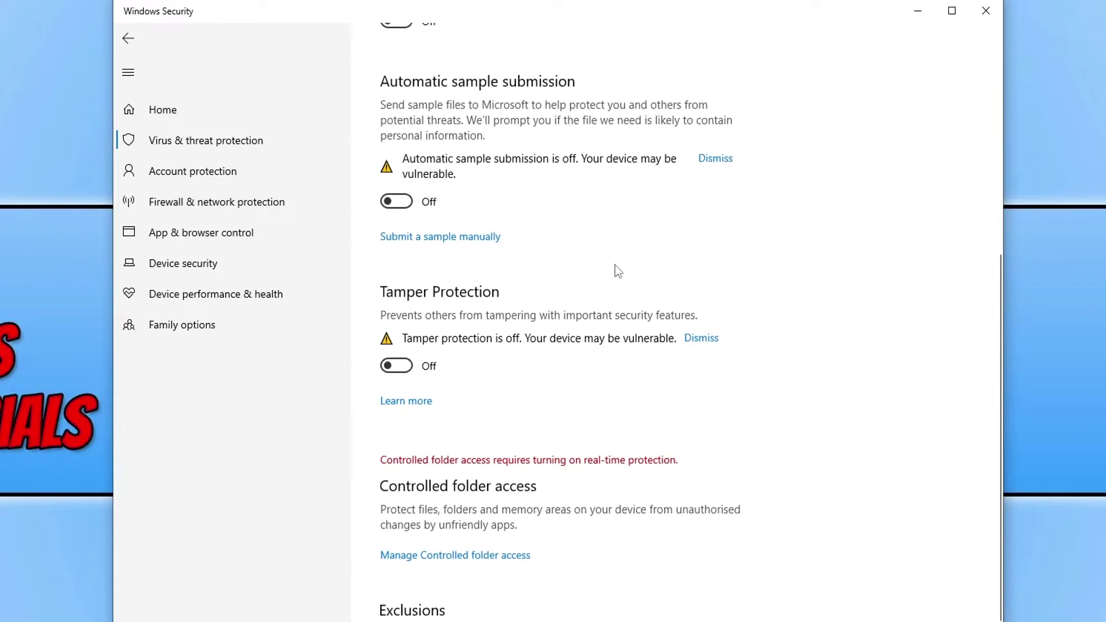
scroll(615, 266, up, 6)
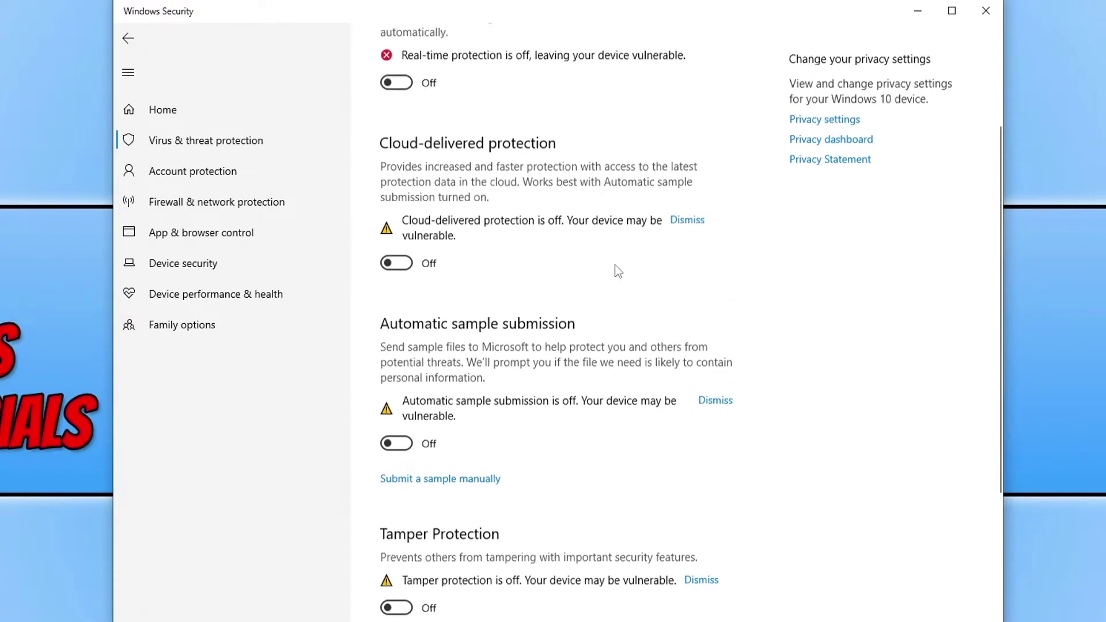
scroll(536, 391, down, 3)
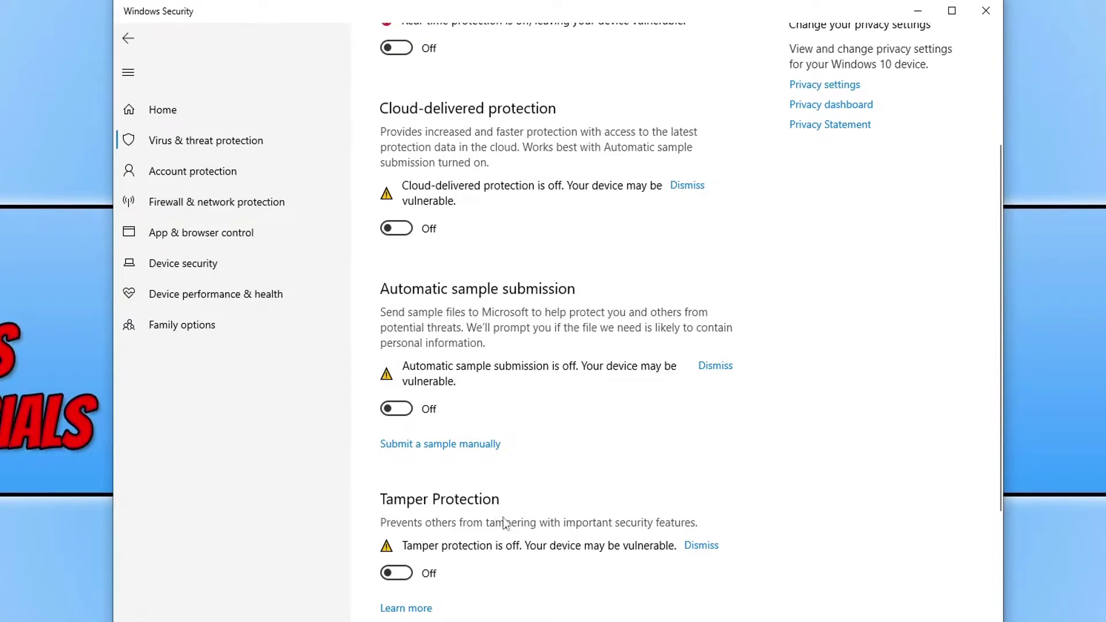
scroll(538, 468, down, 3)
scroll(514, 331, up, 3)
scroll(518, 356, up, 3)
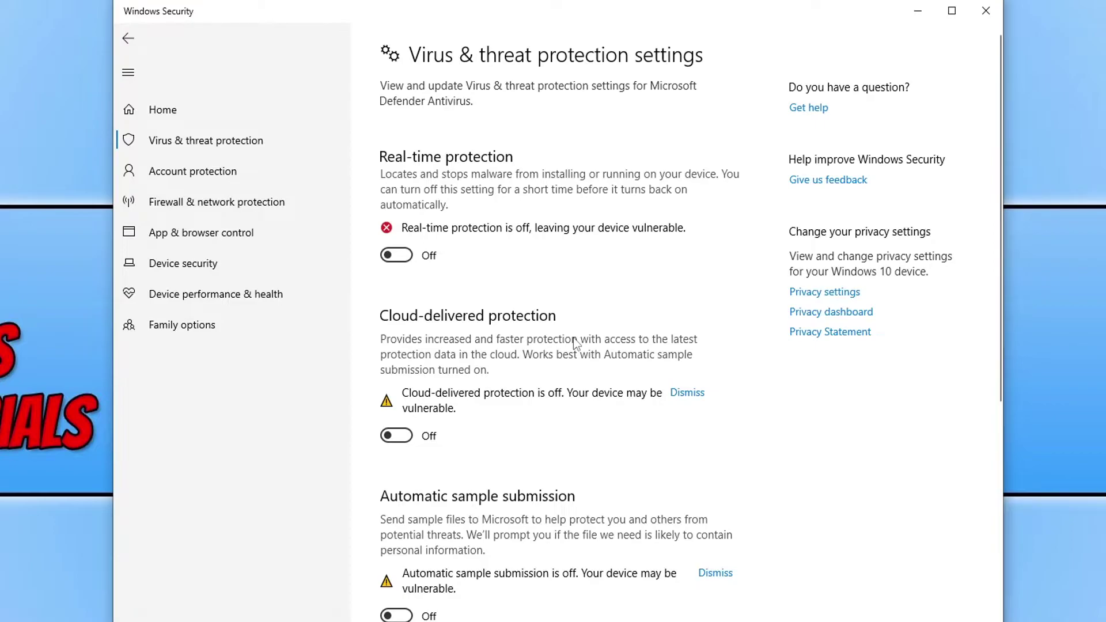
click(396, 255)
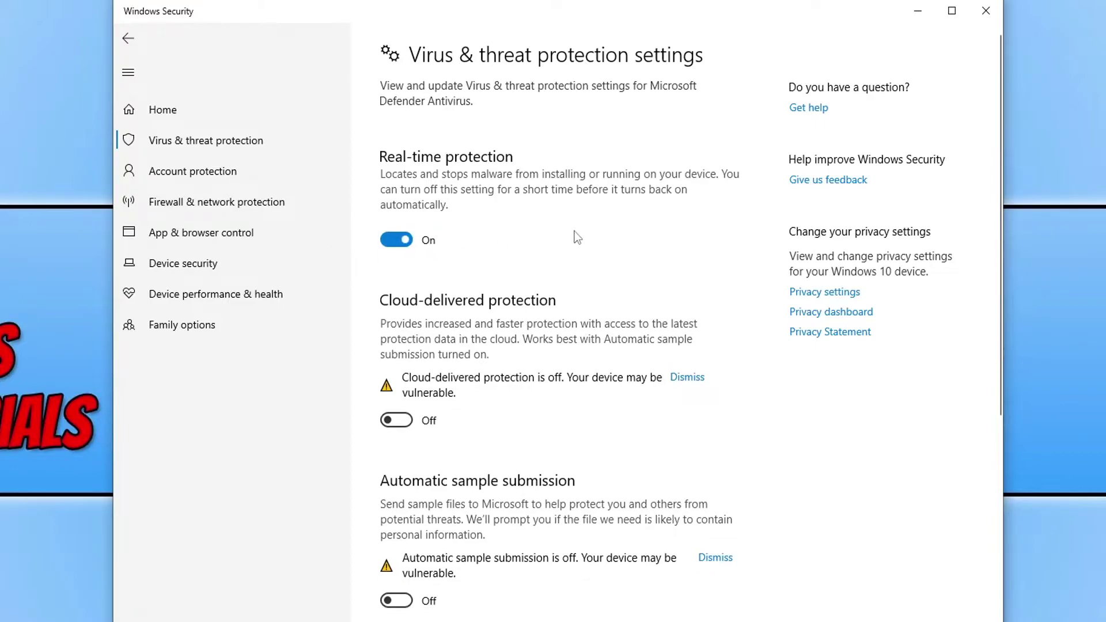
click(984, 12)
click(907, 65)
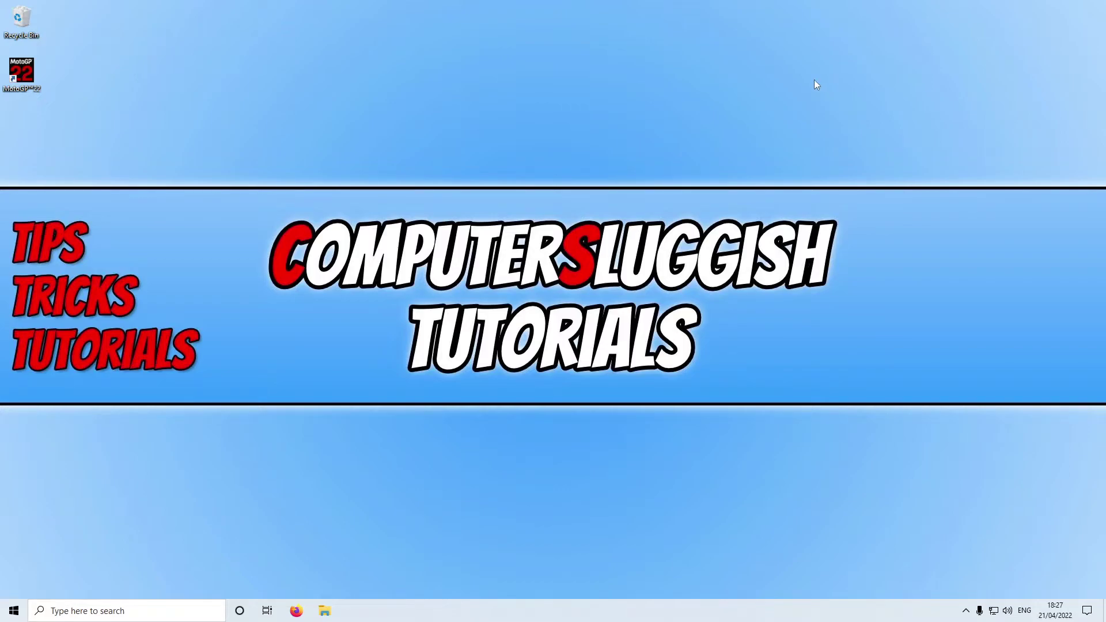
Step: Select the Ultimate Performance power plan via a 'power plan' search, then close Power Options
key(super)
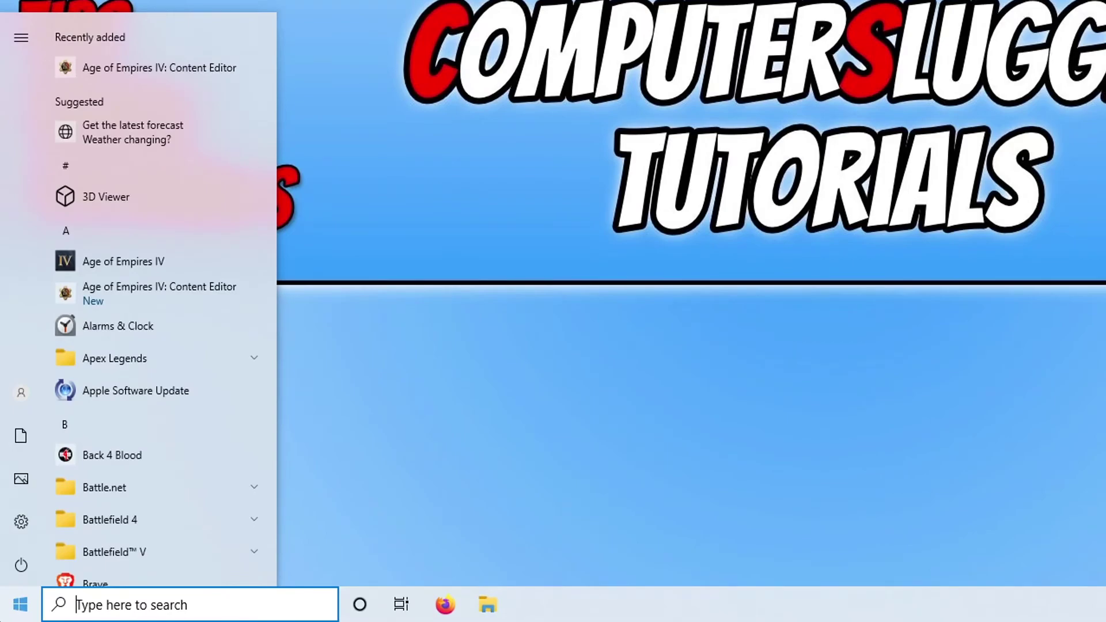
text(power)
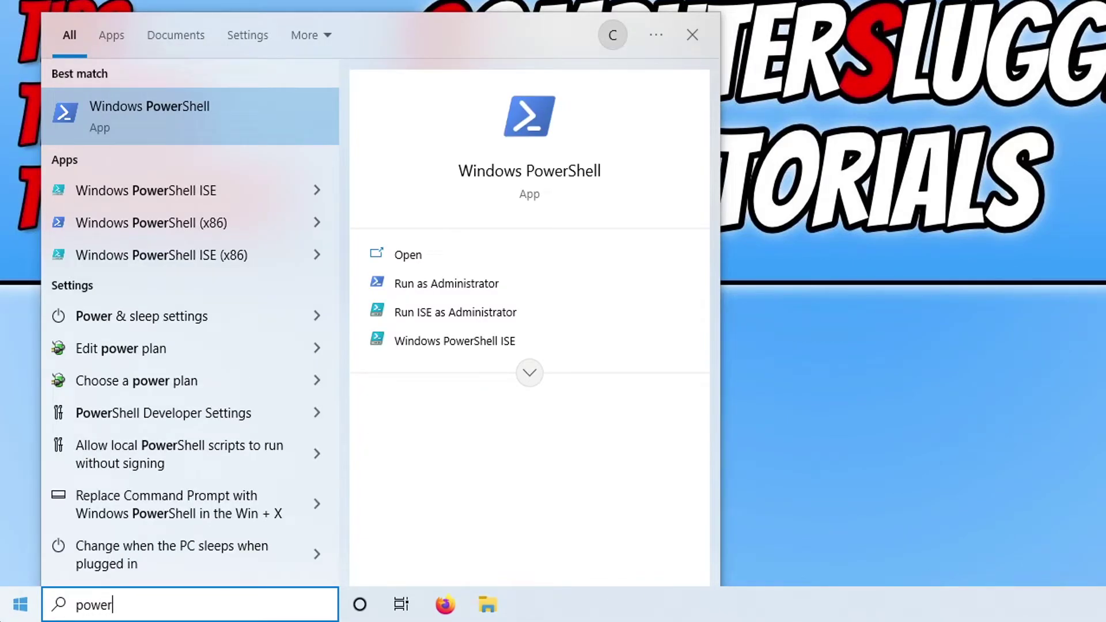
text( plan)
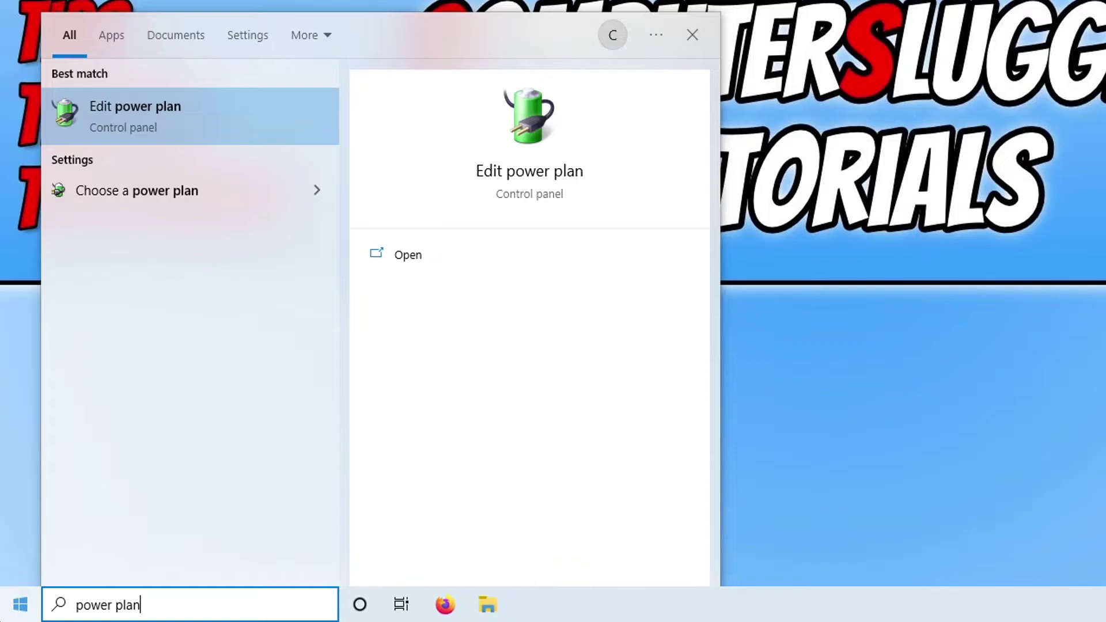
click(120, 192)
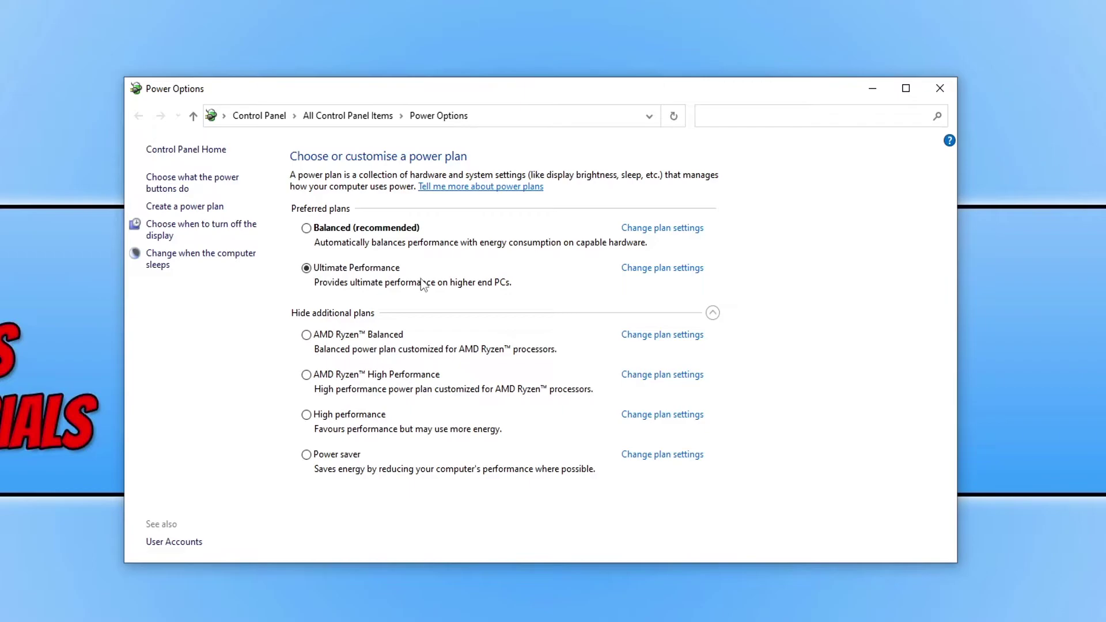
click(945, 91)
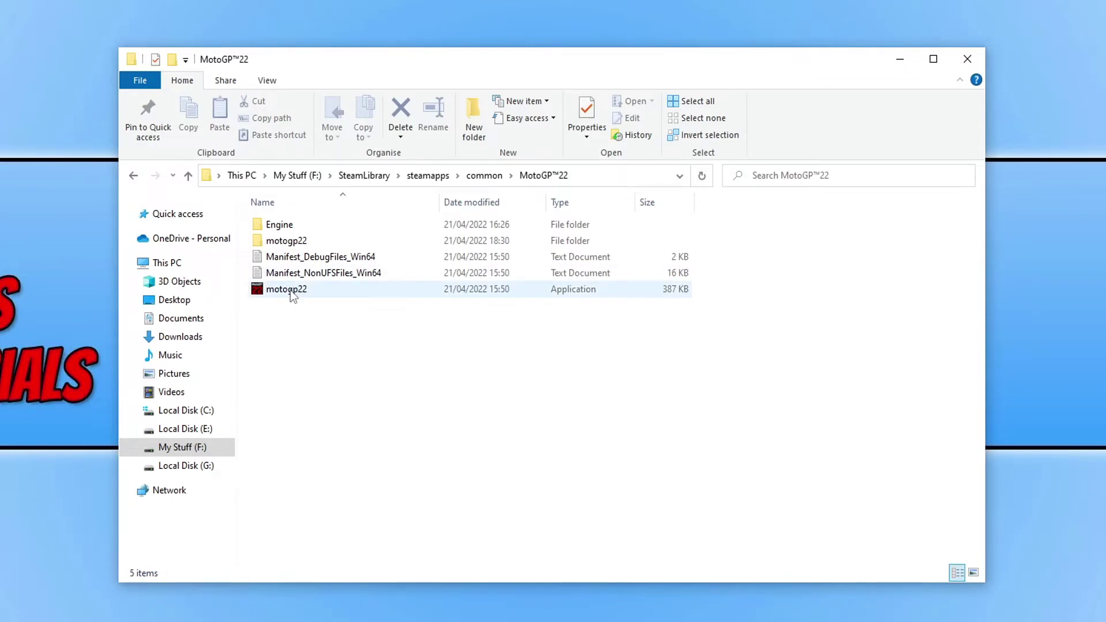
Step: Tick 'Run this program as an administrator' in motogp22's Compatibility properties and confirm with OK
right_click(292, 295)
click(382, 582)
drag(448, 311, 480, 122)
click(403, 140)
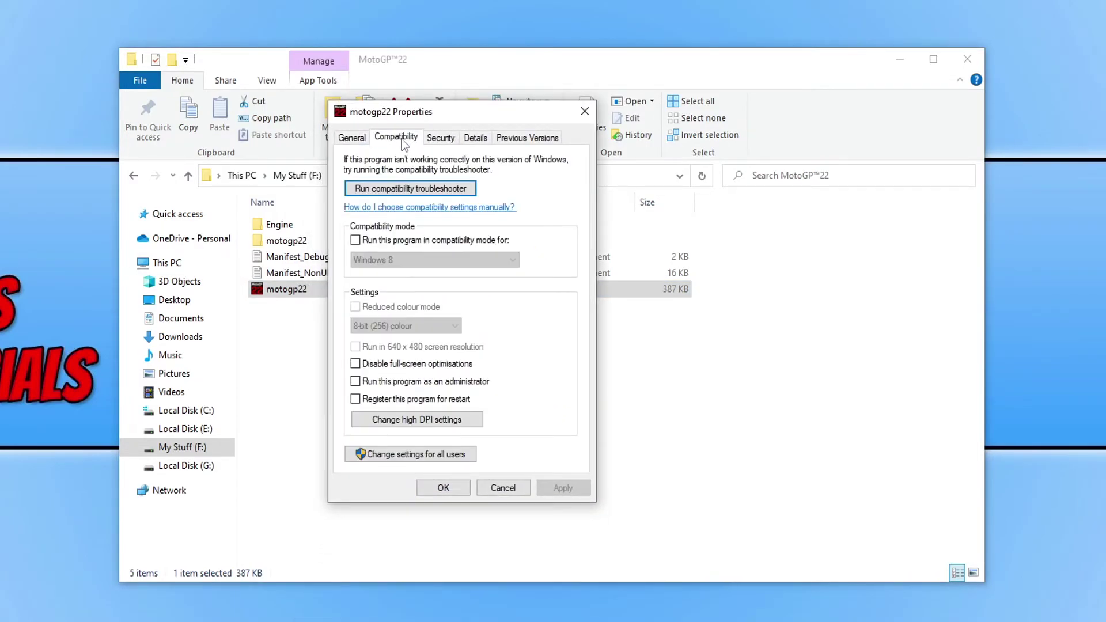
click(416, 383)
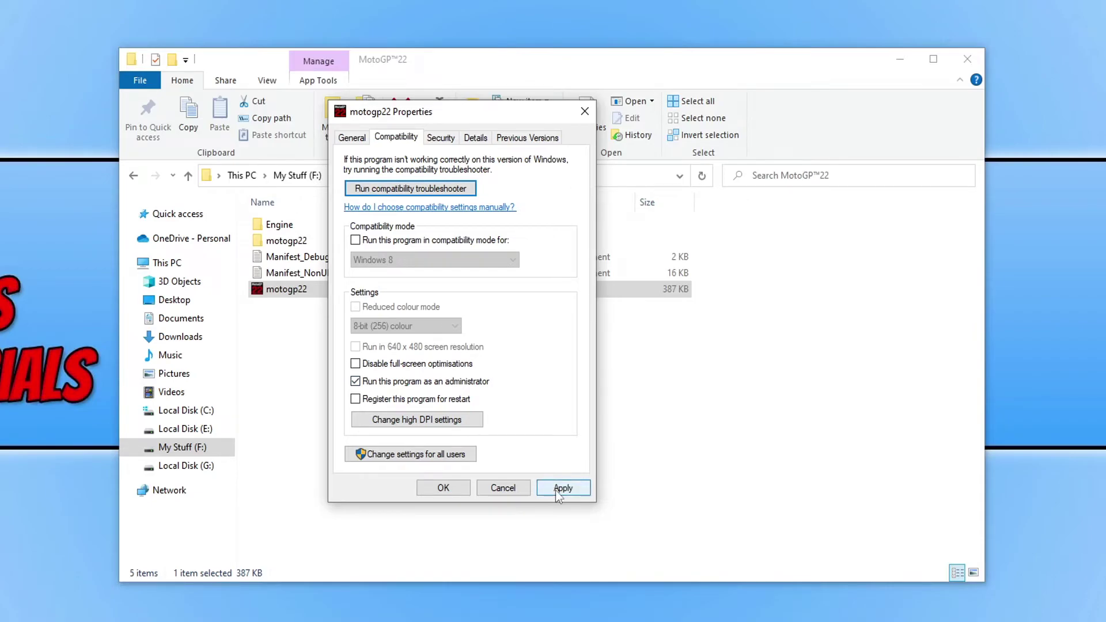
click(441, 488)
click(459, 455)
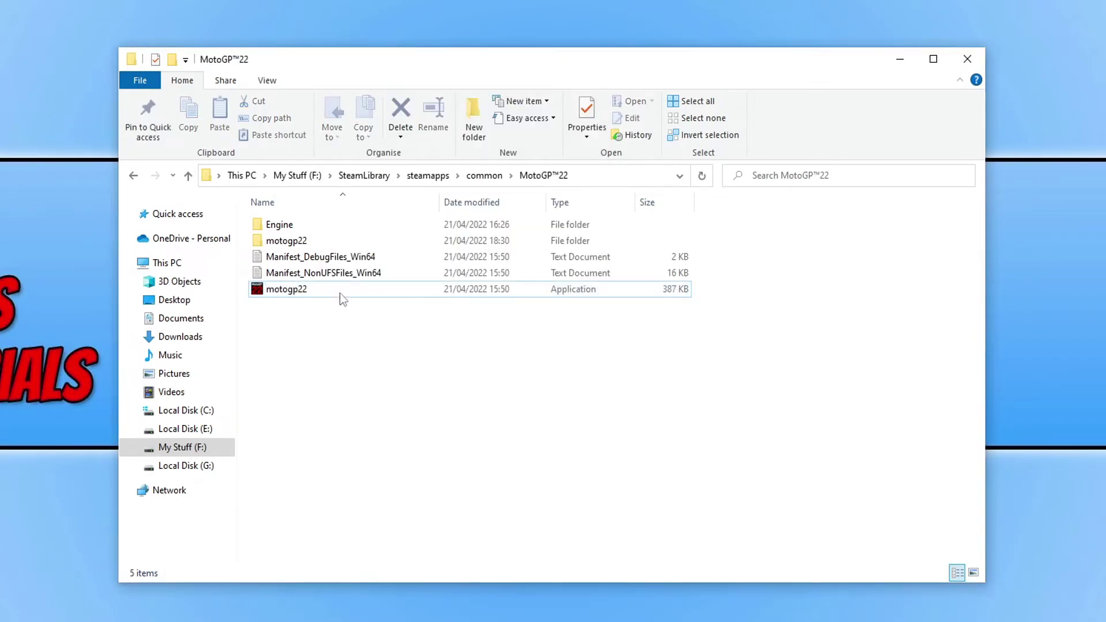
Step: Navigate into the motogp22\Binaries\Win64 folder
double_click(314, 244)
double_click(311, 223)
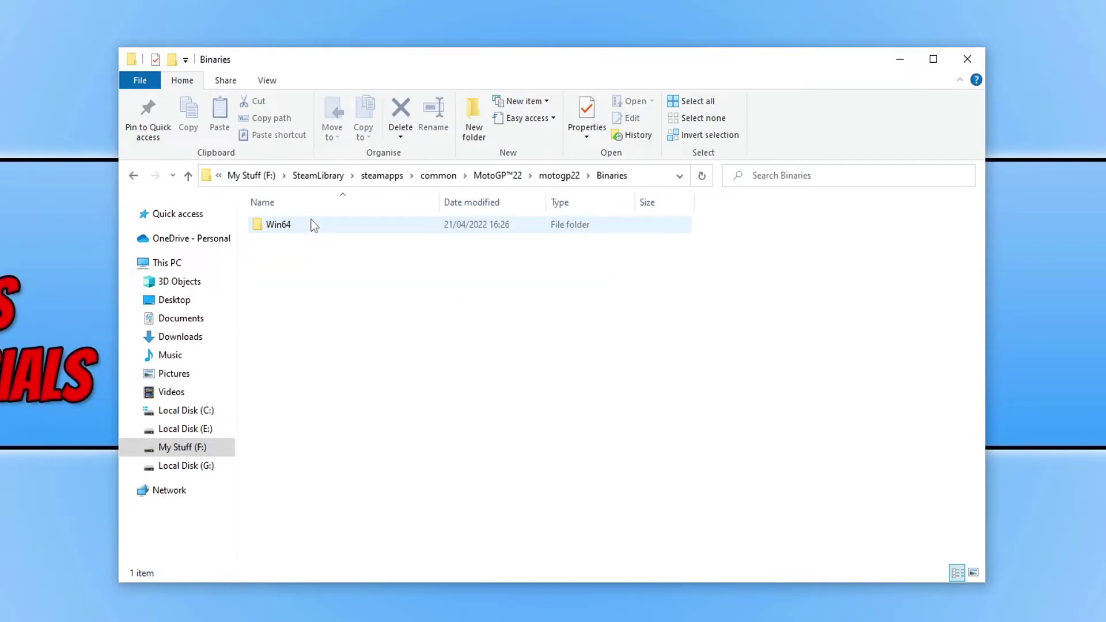
double_click(312, 223)
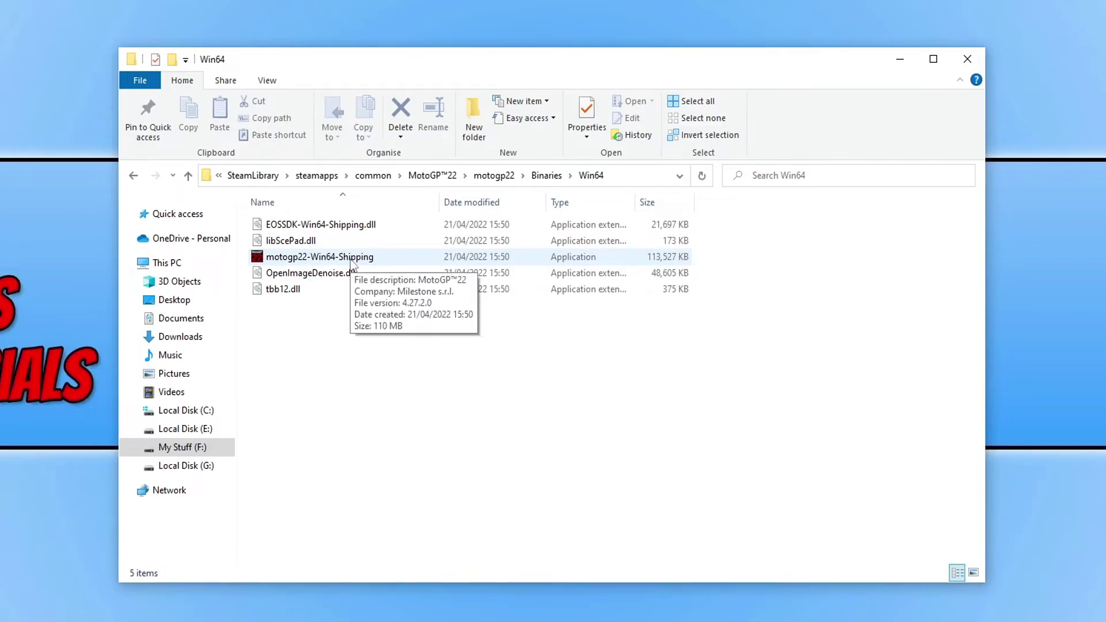
Step: Set motogp22-Win64-Shipping to run as administrator, then close the Explorer window
right_click(351, 261)
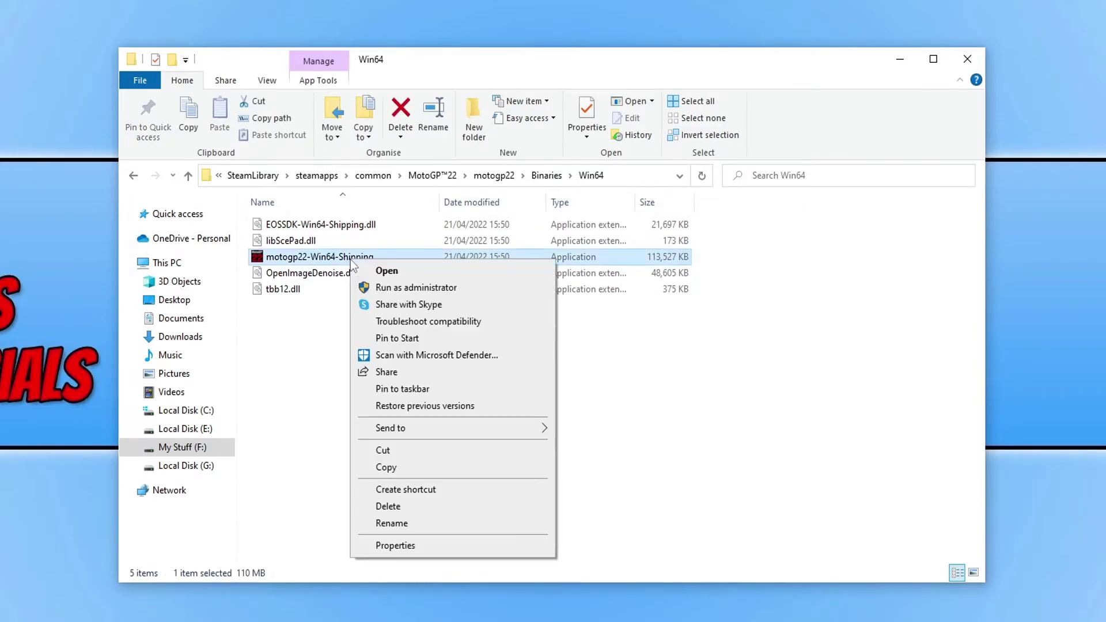
click(454, 549)
drag(535, 269, 527, 120)
click(415, 148)
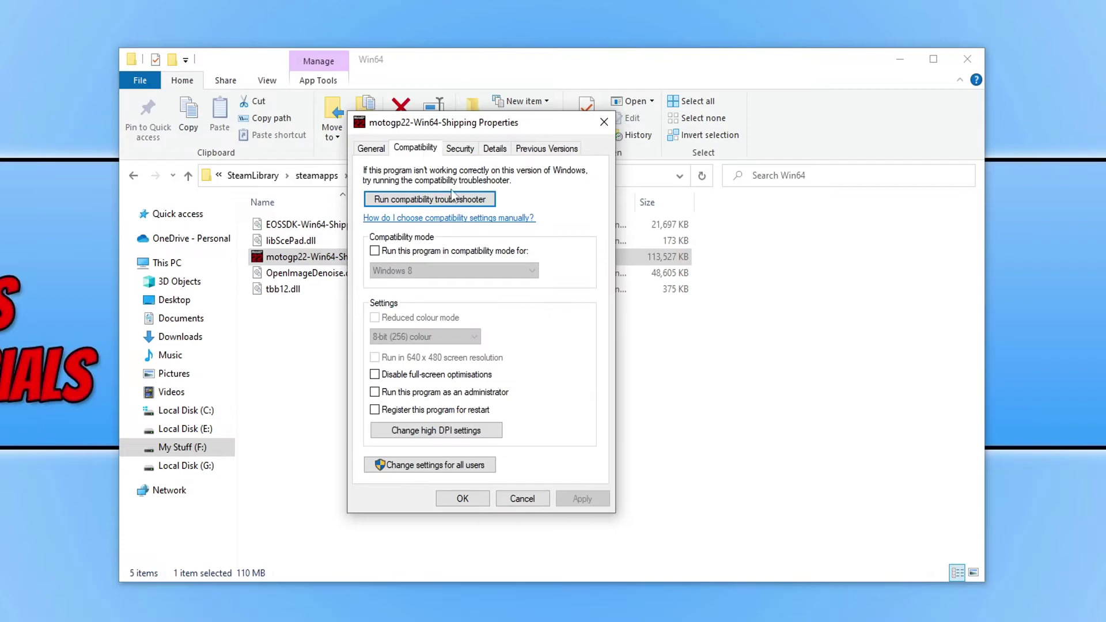
click(456, 395)
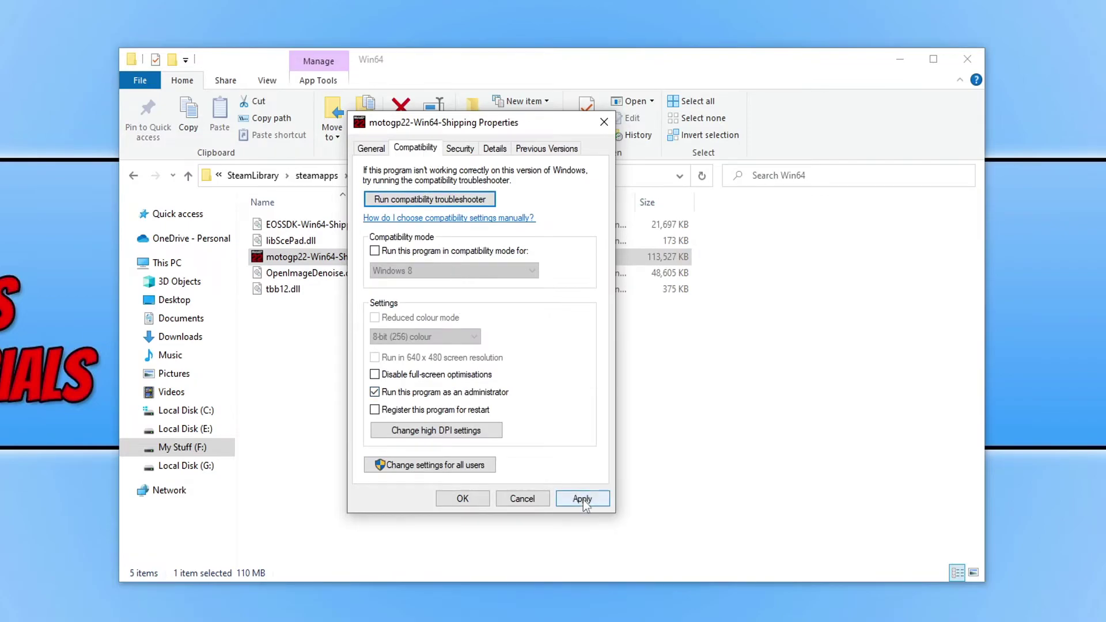
click(461, 499)
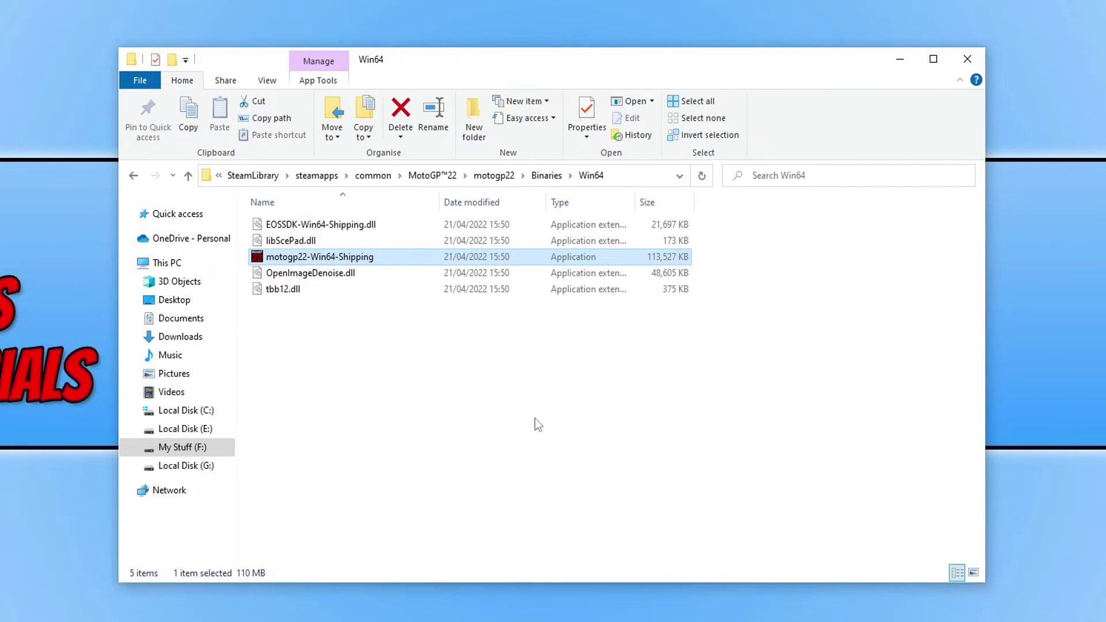
click(968, 59)
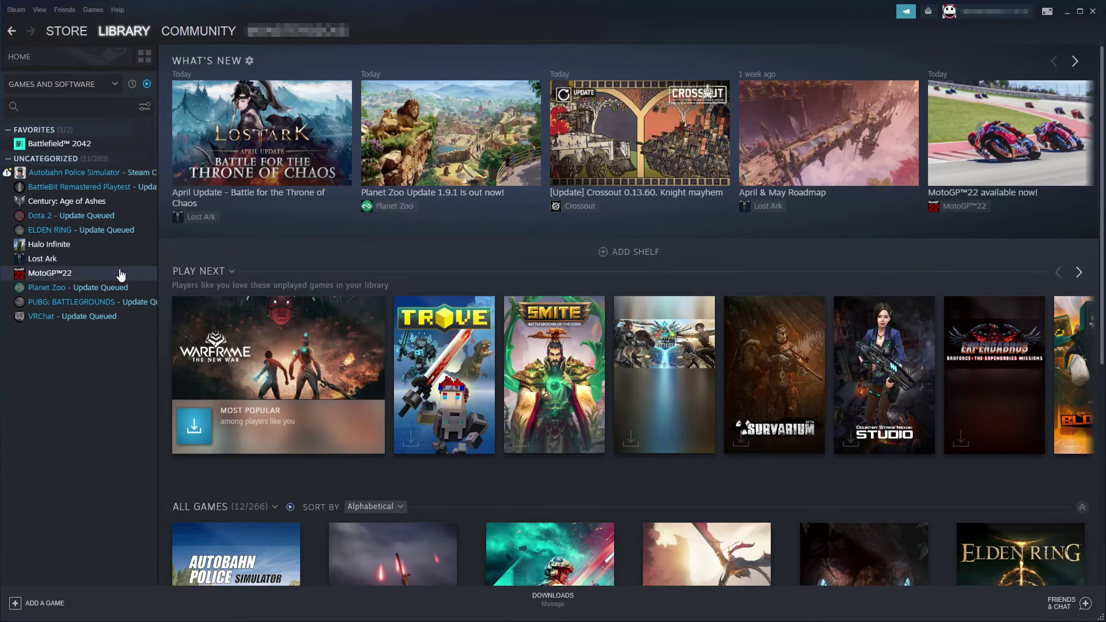
Step: Start 'Verify integrity of game files' from MotoGP™22's Local Files properties in Steam
right_click(75, 274)
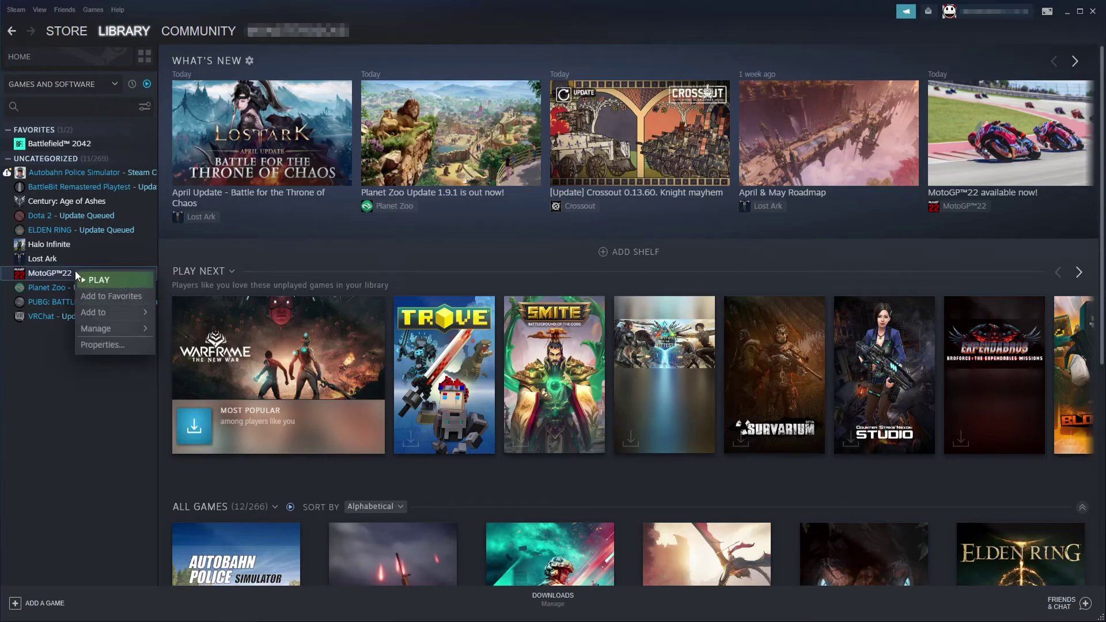
click(130, 343)
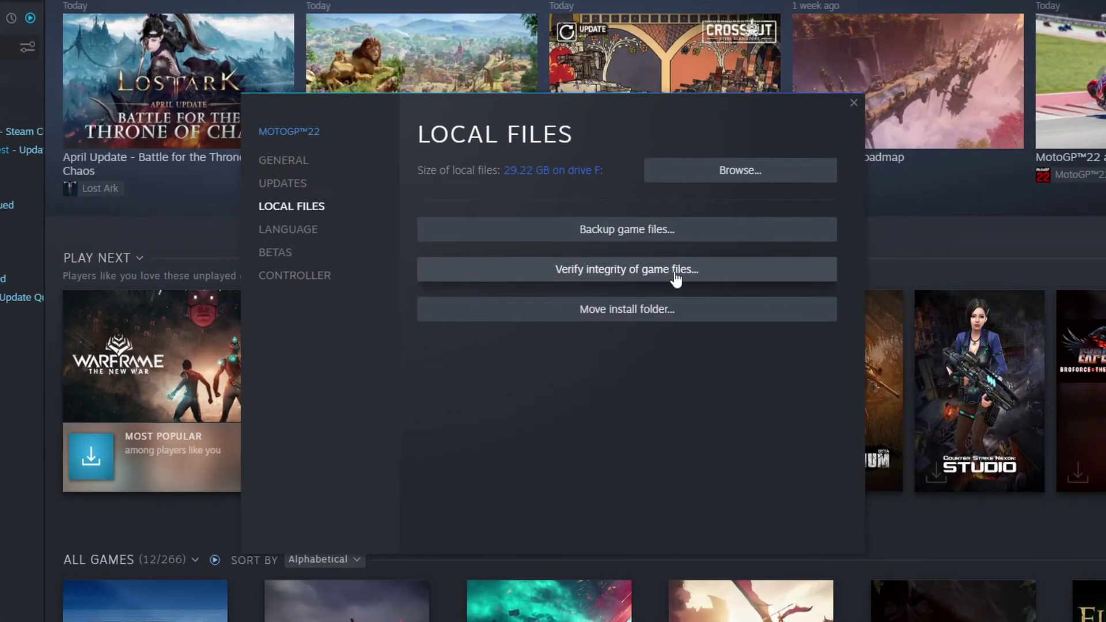
click(701, 277)
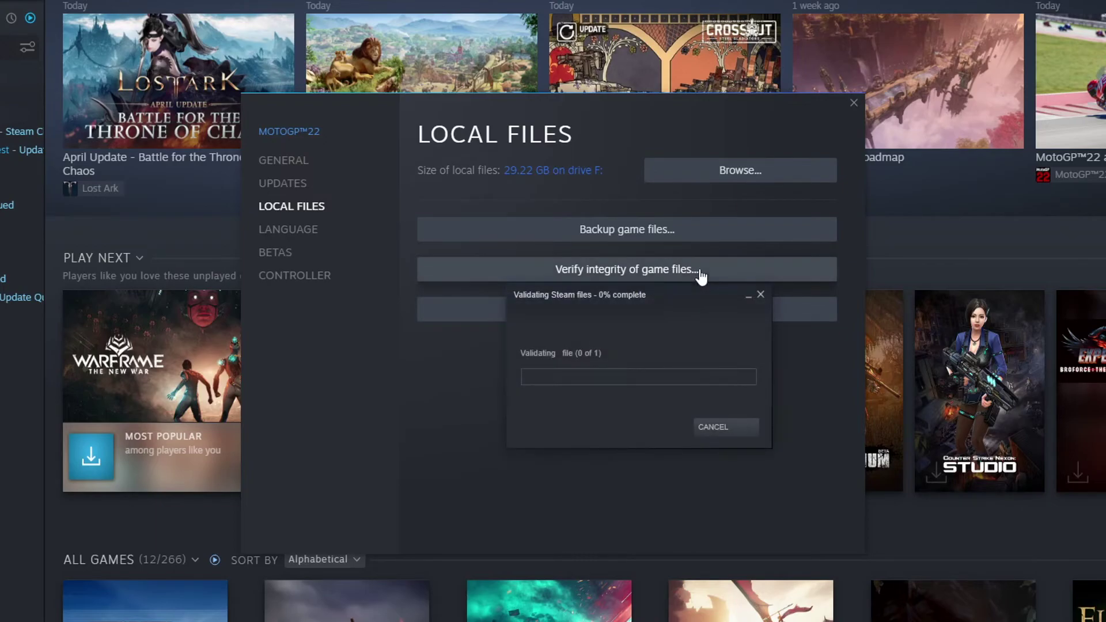